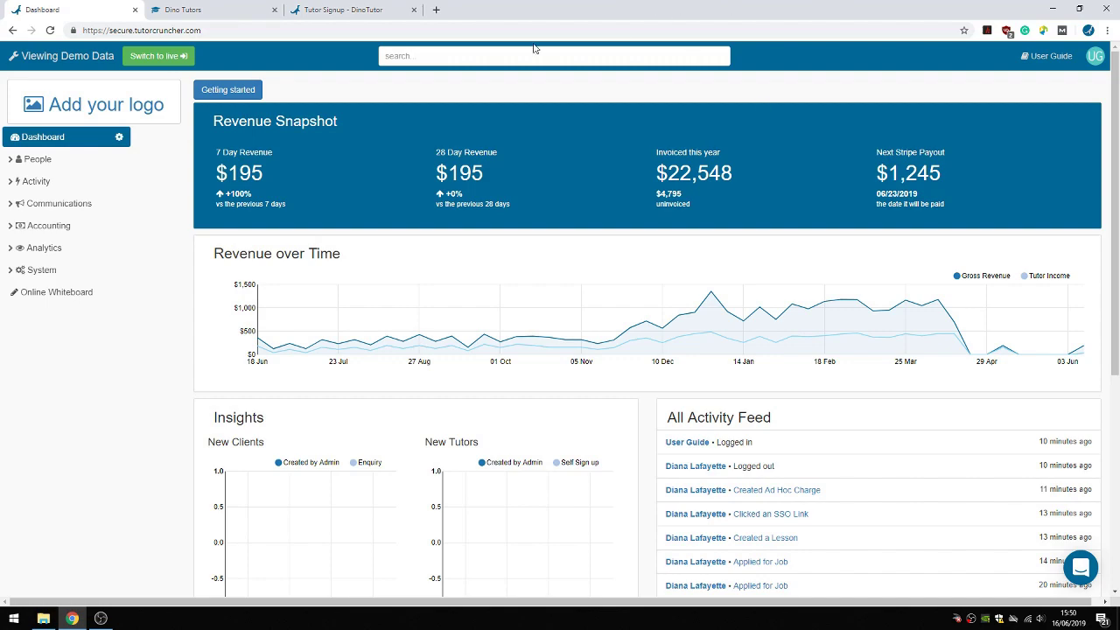
Look at the Tutors list and the add-tutor form in TutorCruncher, then return to the dashboard
{"action": "left_click", "coordinate": [67, 160]}
{"action": "left_click", "coordinate": [69, 181]}
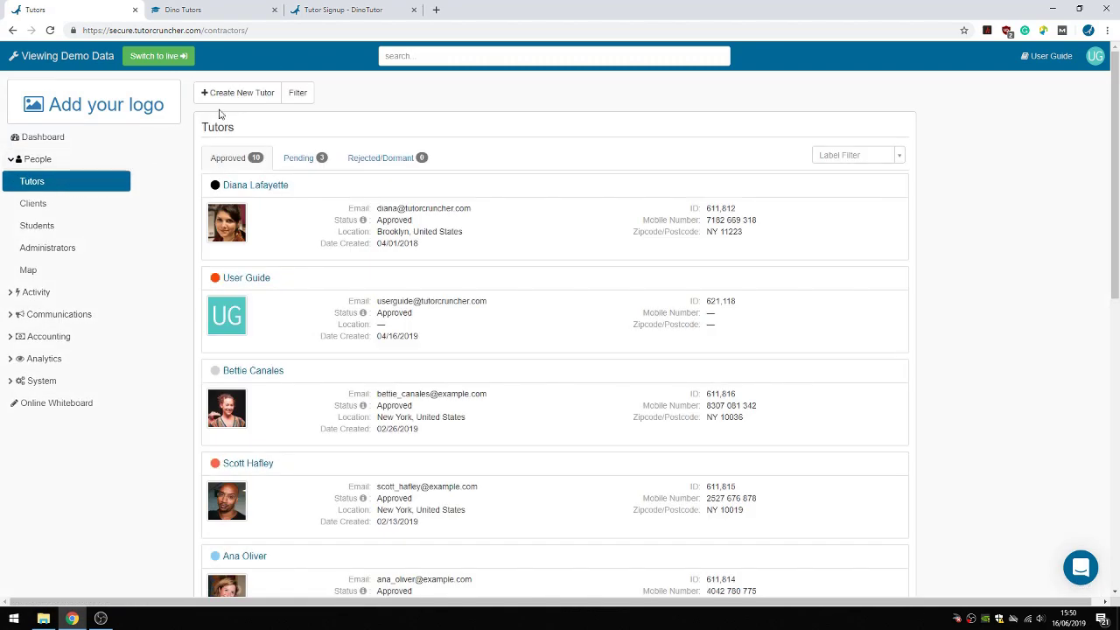
{"action": "left_click", "coordinate": [233, 97]}
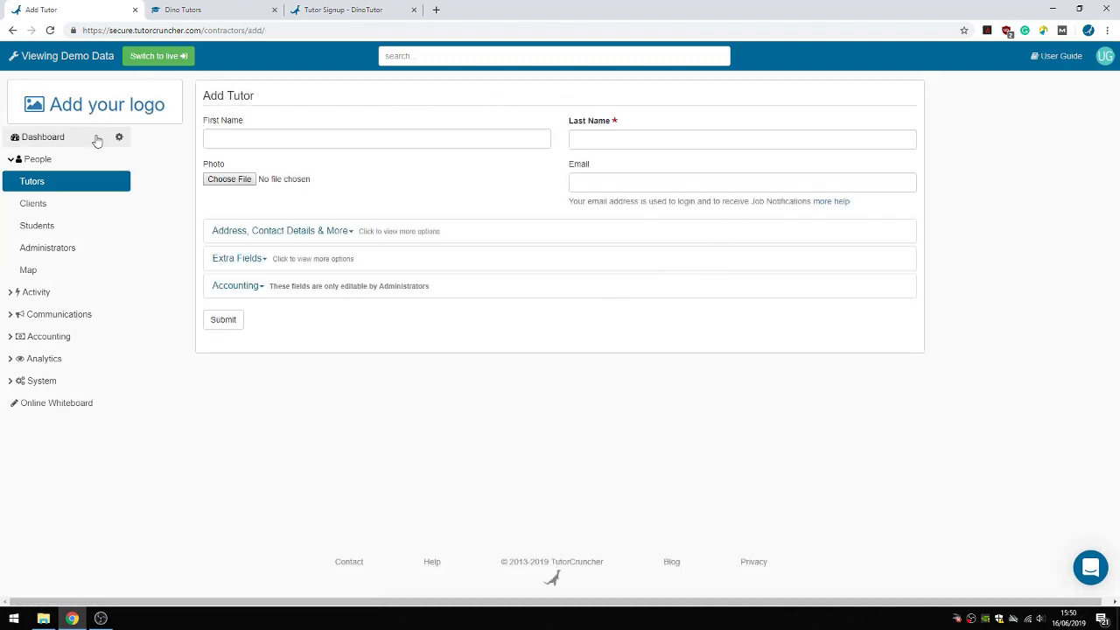
{"action": "left_click", "coordinate": [55, 142]}
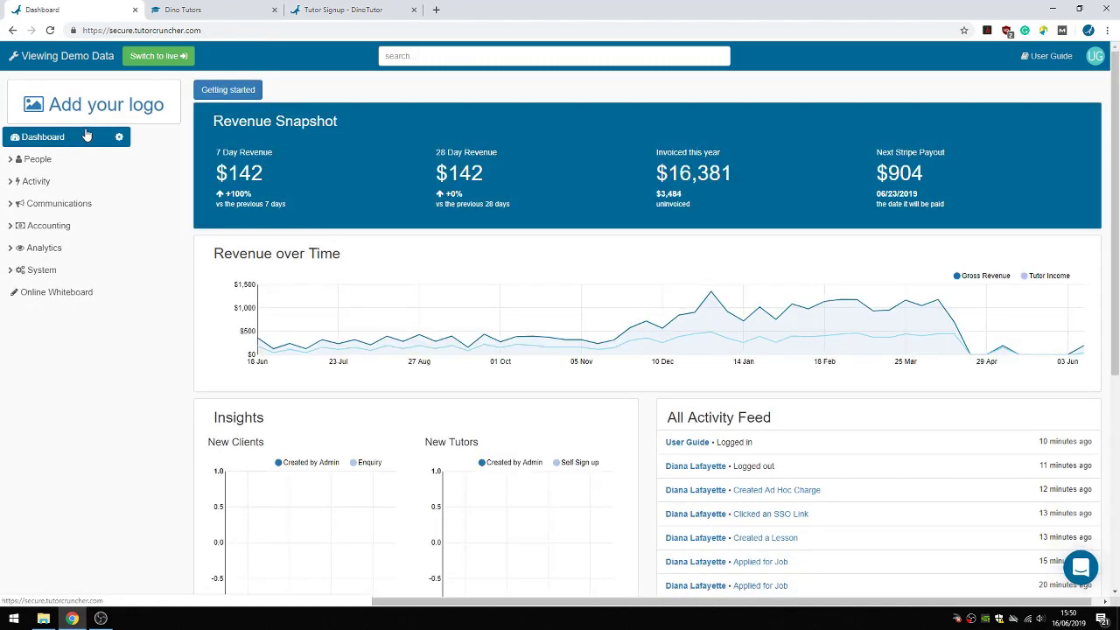
Switch to the Dino Tutors website and scroll through the Our Tutors listings to Become a tutor
{"action": "left_click", "coordinate": [181, 9]}
{"action": "scroll", "coordinate": [438, 271], "scroll_direction": "up", "scroll_amount": 10}
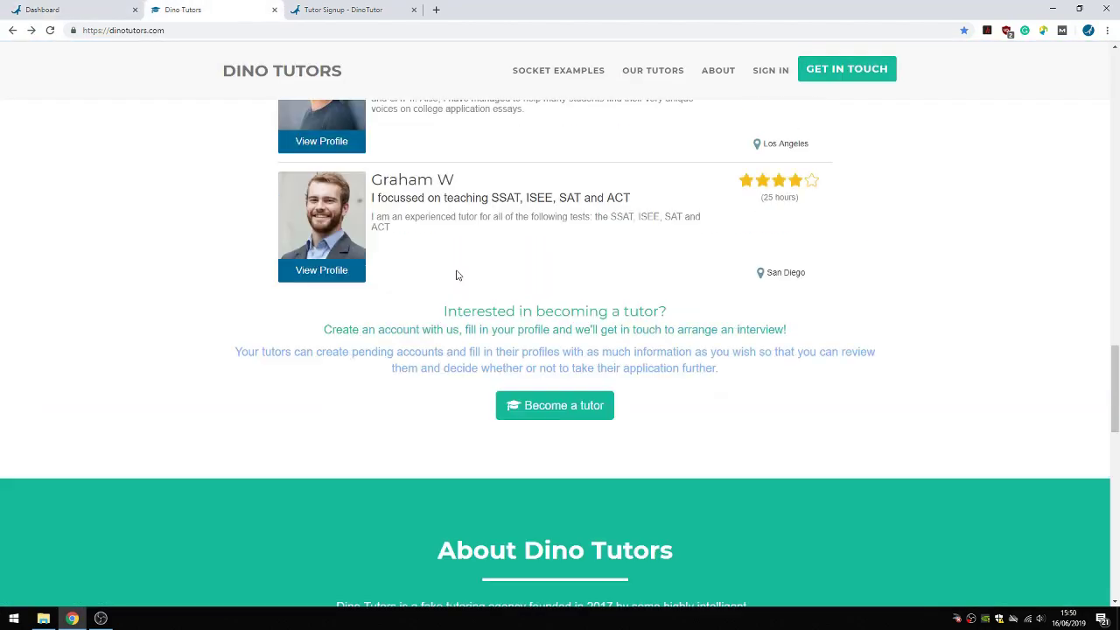
{"action": "scroll", "coordinate": [419, 273], "scroll_direction": "up", "scroll_amount": 15}
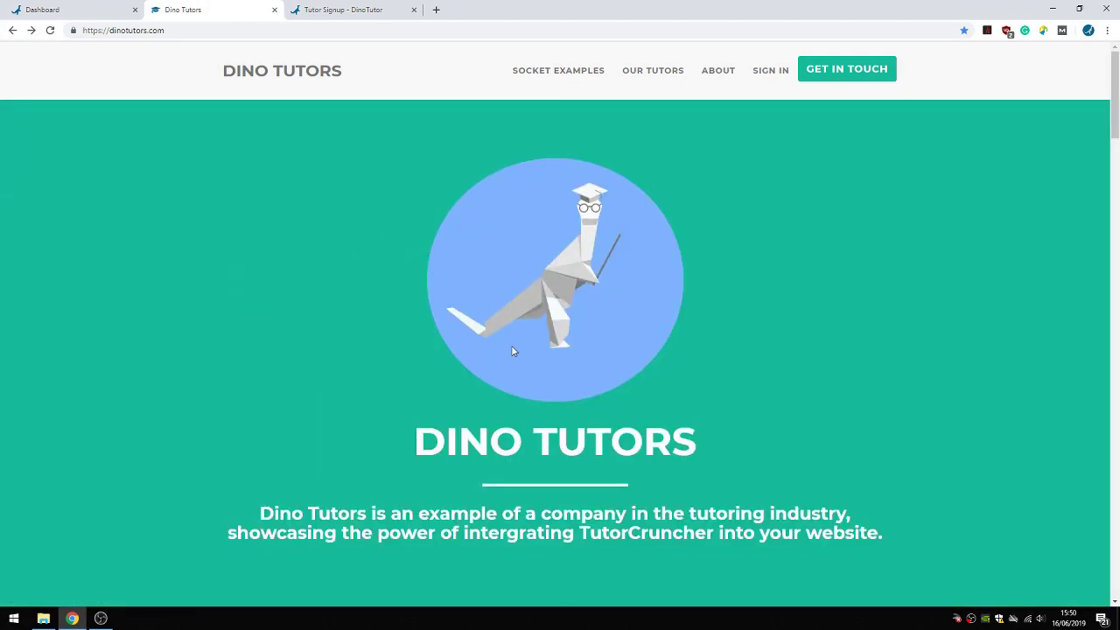
{"action": "scroll", "coordinate": [656, 515], "scroll_direction": "down", "scroll_amount": 20}
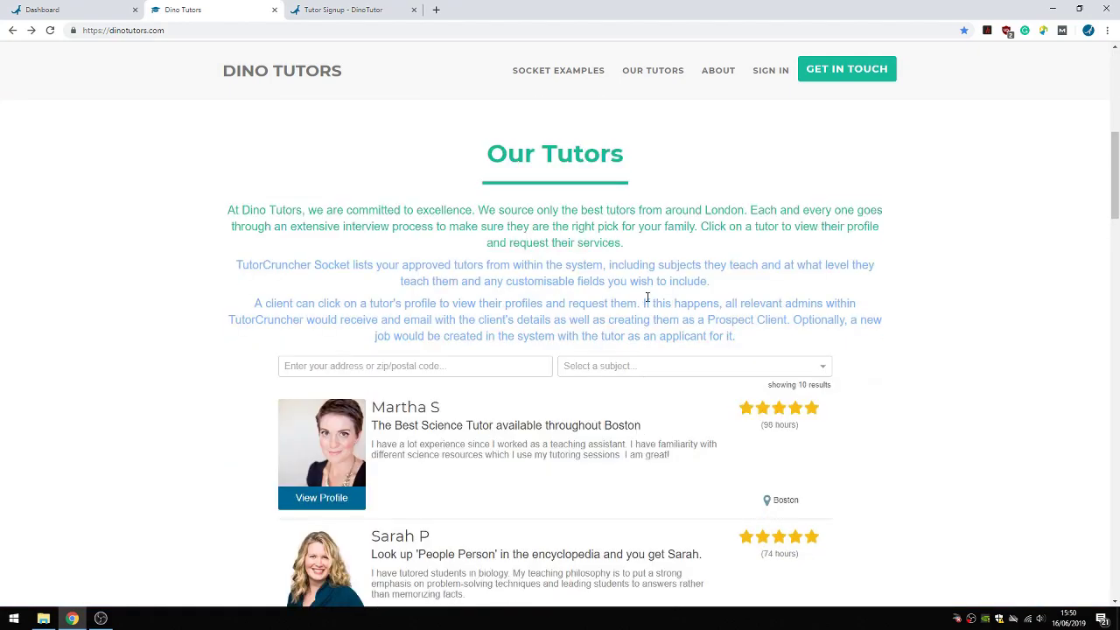
{"action": "scroll", "coordinate": [582, 233], "scroll_direction": "down", "scroll_amount": 8}
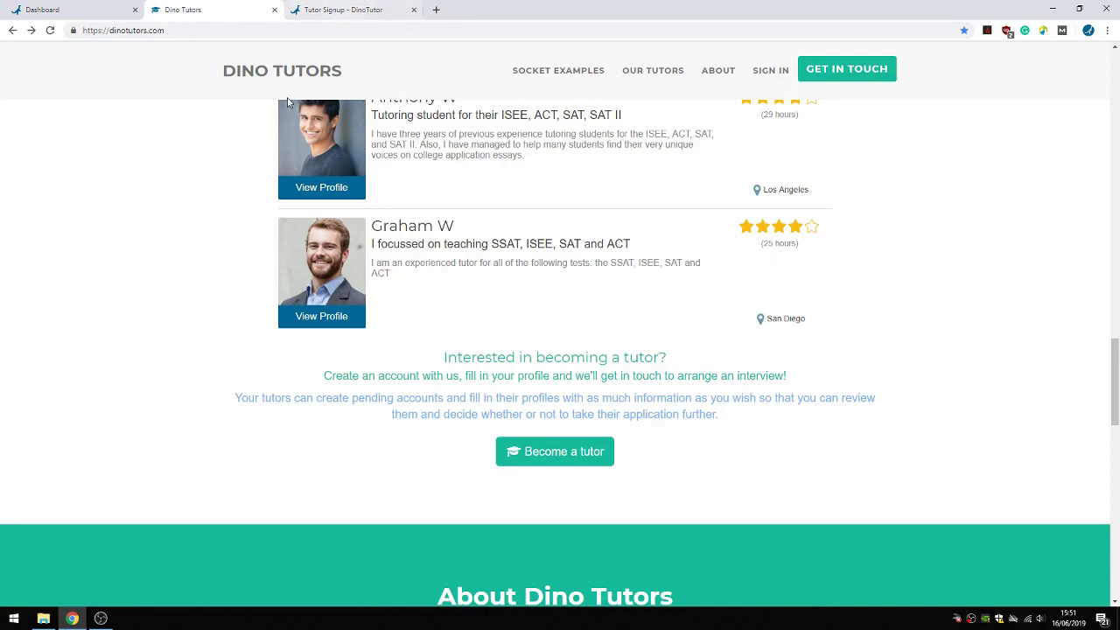
{"action": "left_click", "coordinate": [324, 7]}
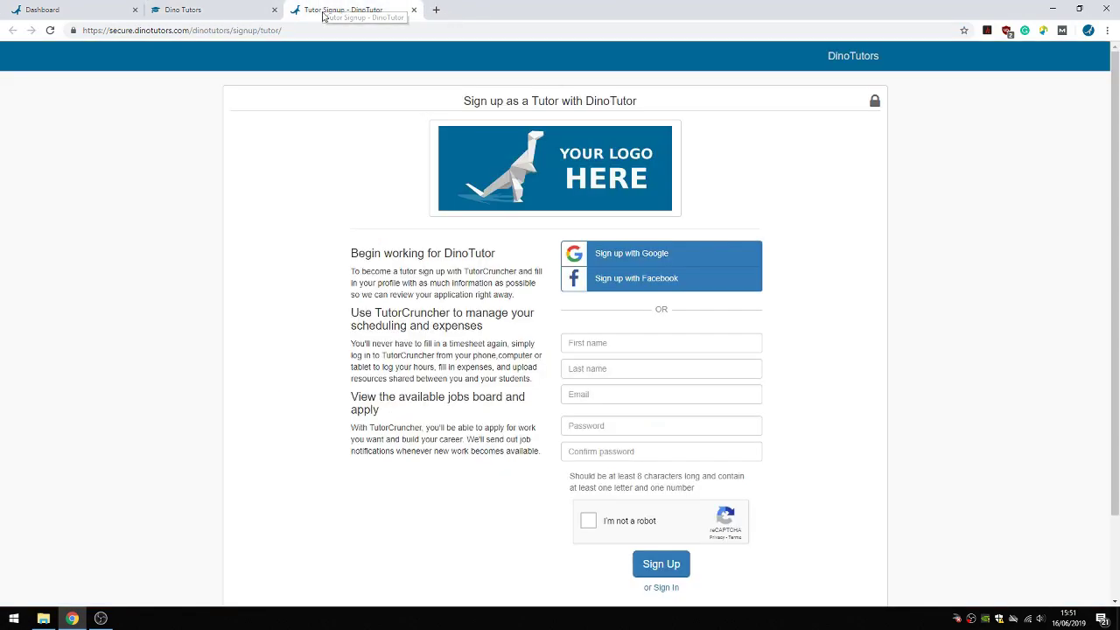
From the TutorCruncher dashboard, open People > Tutors and filter to the Pending tab
{"action": "left_click", "coordinate": [93, 4]}
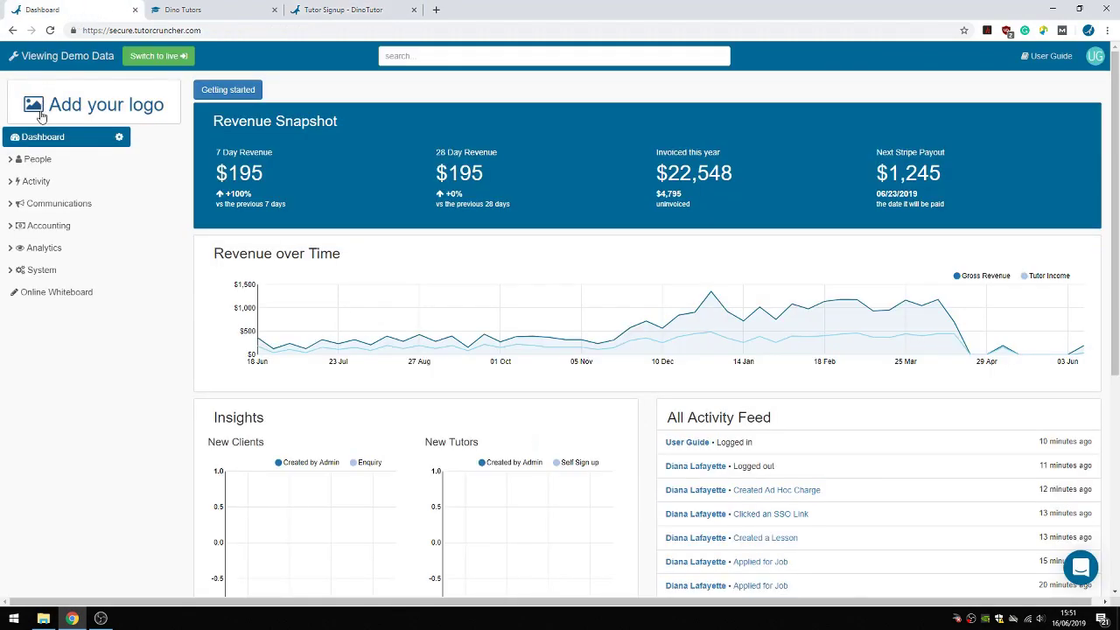
{"action": "left_click", "coordinate": [37, 158]}
{"action": "left_click", "coordinate": [35, 181]}
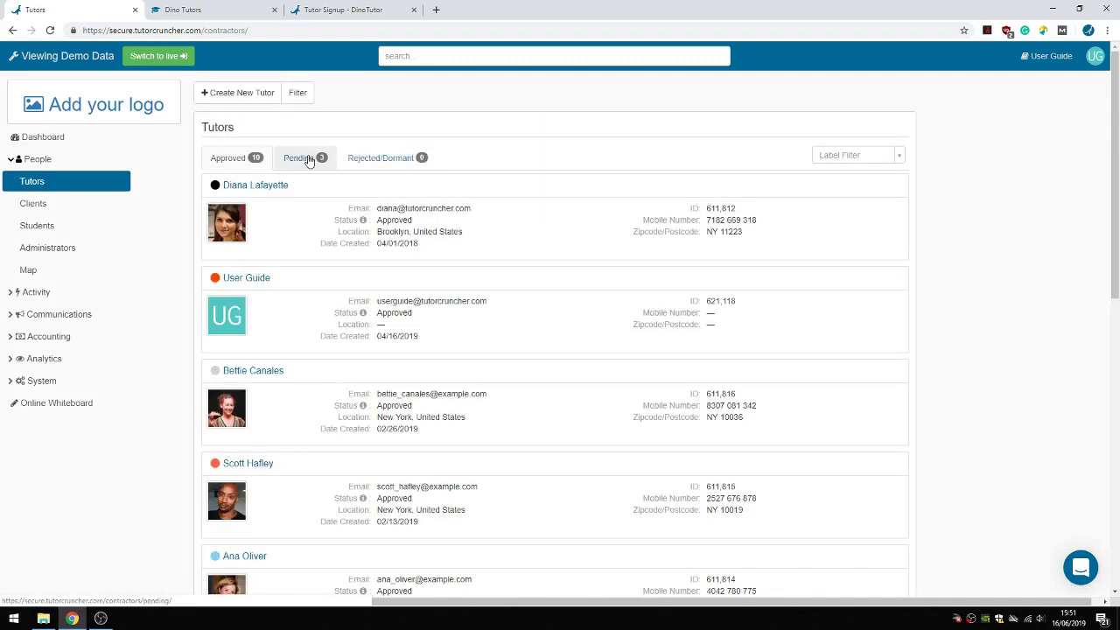
{"action": "left_click", "coordinate": [308, 161]}
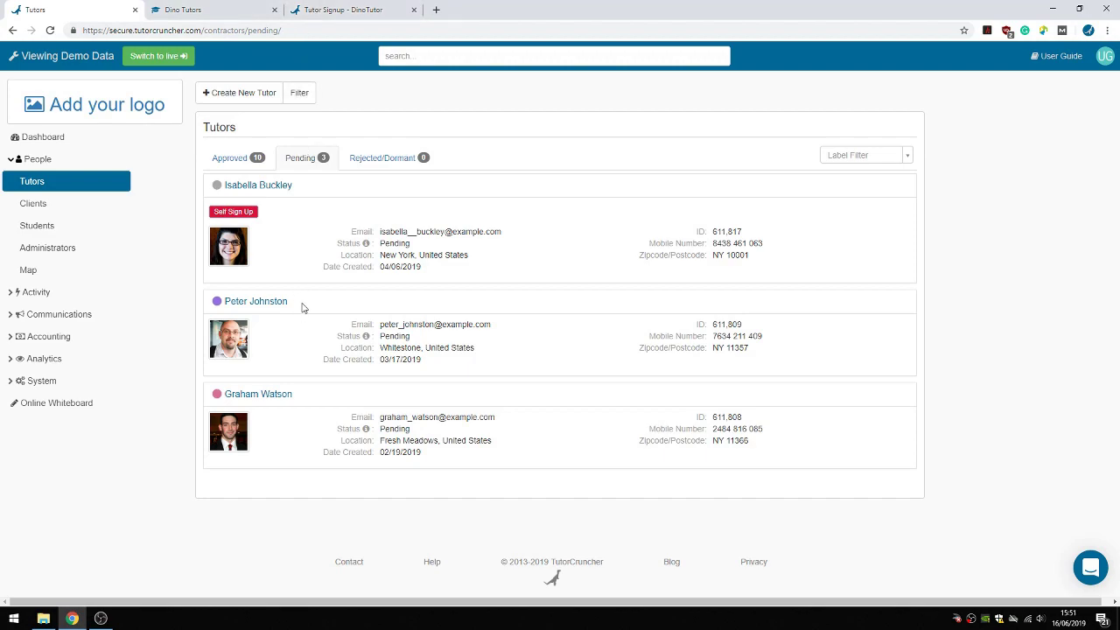
Open the first pending self sign-up tutor's profile and review its bio and skills
{"action": "left_click", "coordinate": [260, 186]}
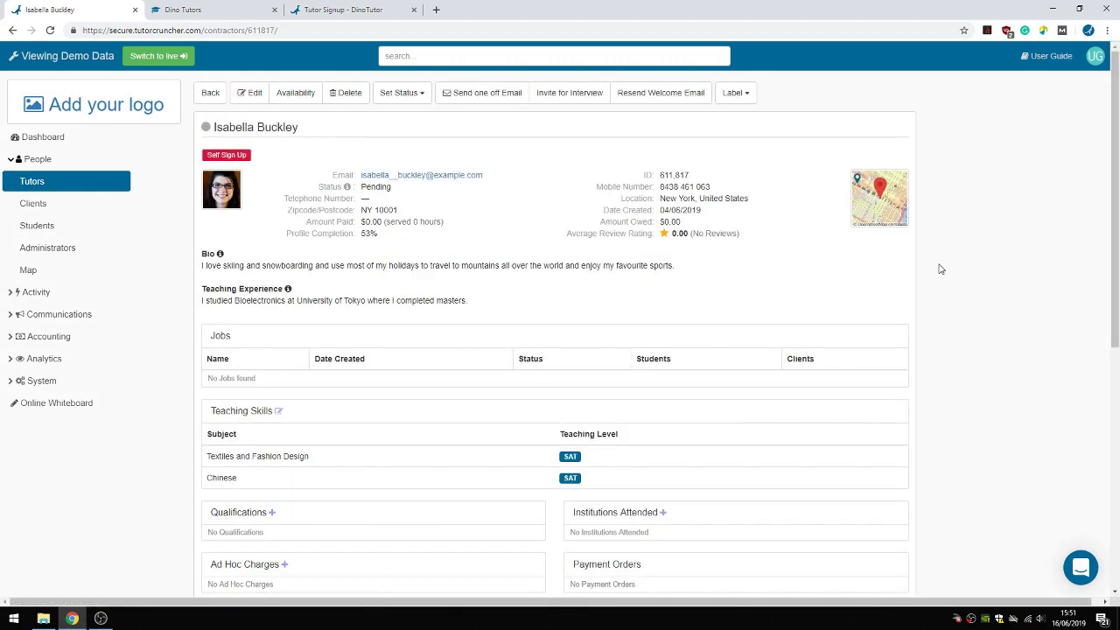
{"action": "scroll", "coordinate": [503, 360], "scroll_direction": "down", "scroll_amount": 2}
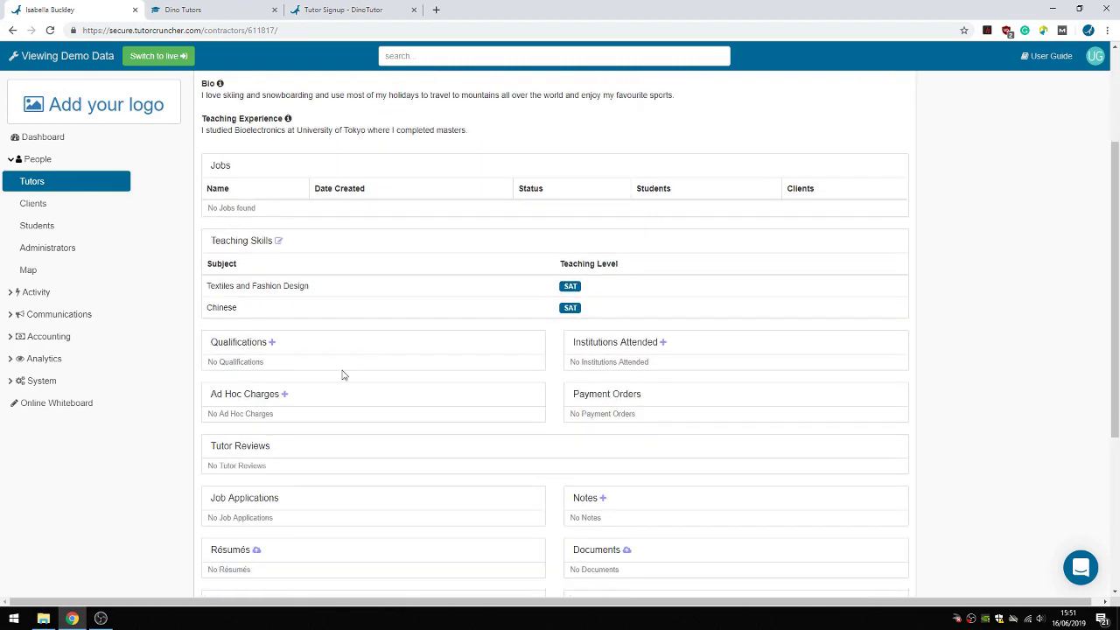
{"action": "scroll", "coordinate": [584, 314], "scroll_direction": "down", "scroll_amount": 1}
{"action": "scroll", "coordinate": [586, 339], "scroll_direction": "down", "scroll_amount": 3}
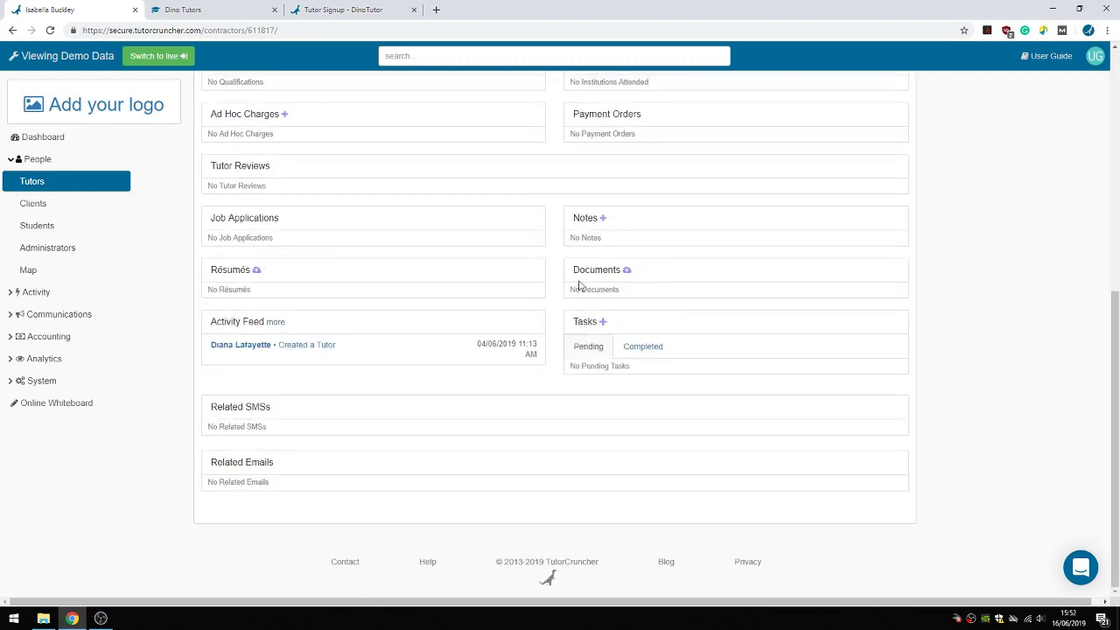
{"action": "scroll", "coordinate": [580, 286], "scroll_direction": "up", "scroll_amount": 5}
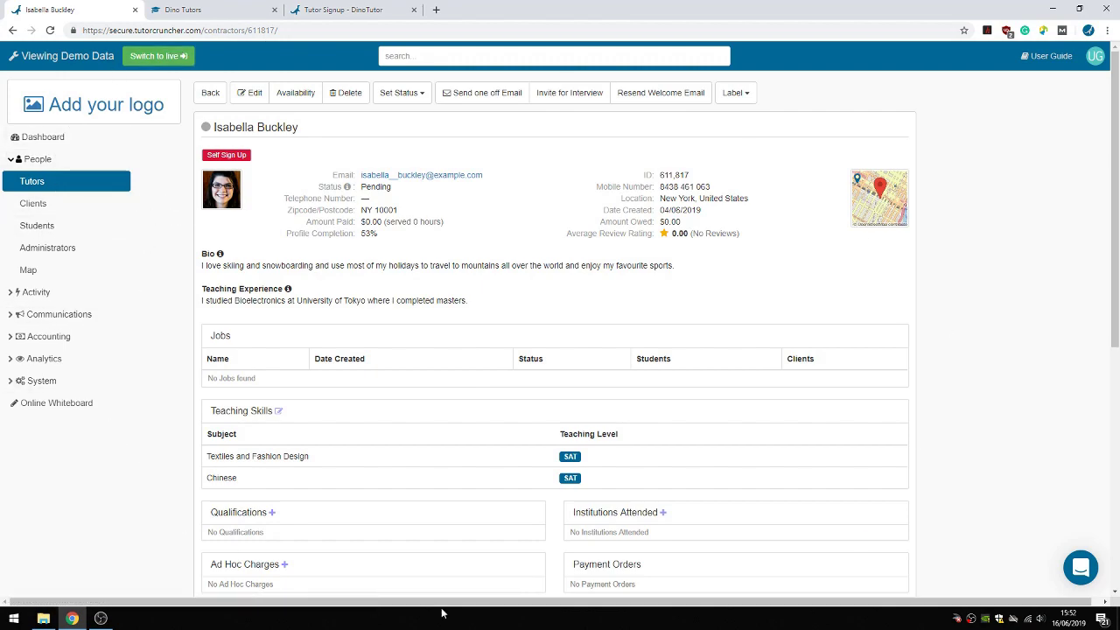
{"action": "scroll", "coordinate": [770, 566], "scroll_direction": "down", "scroll_amount": 2}
{"action": "scroll", "coordinate": [761, 551], "scroll_direction": "down", "scroll_amount": 3}
{"action": "scroll", "coordinate": [750, 530], "scroll_direction": "up", "scroll_amount": 5}
Invite the tutor for interview with the message 'are you available tomorrow location'
{"action": "left_click", "coordinate": [591, 95]}
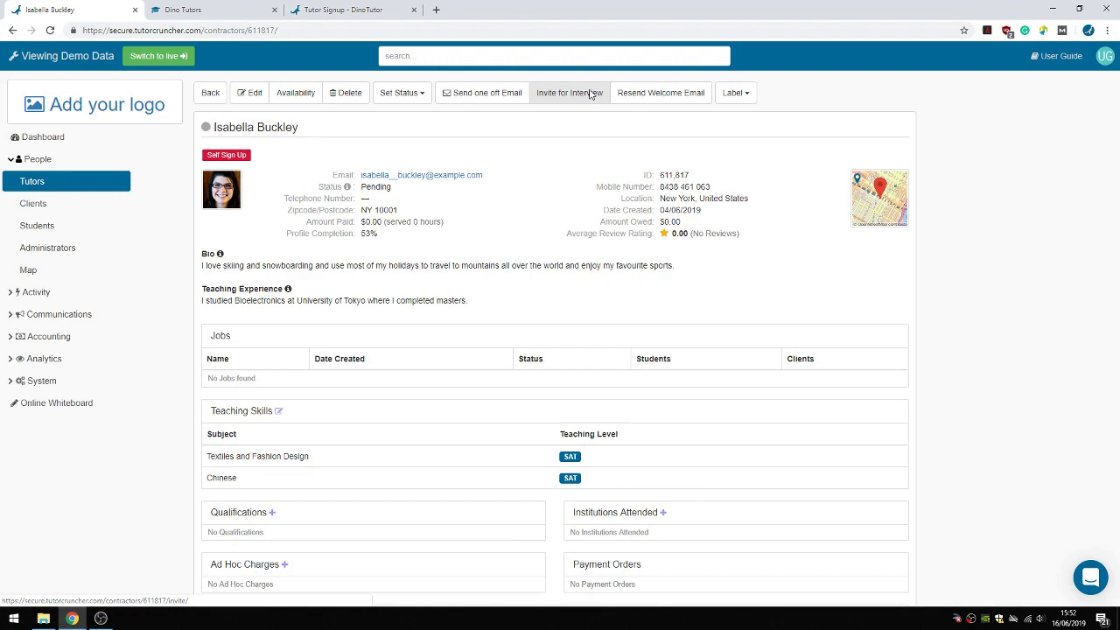
{"action": "left_click", "coordinate": [526, 156]}
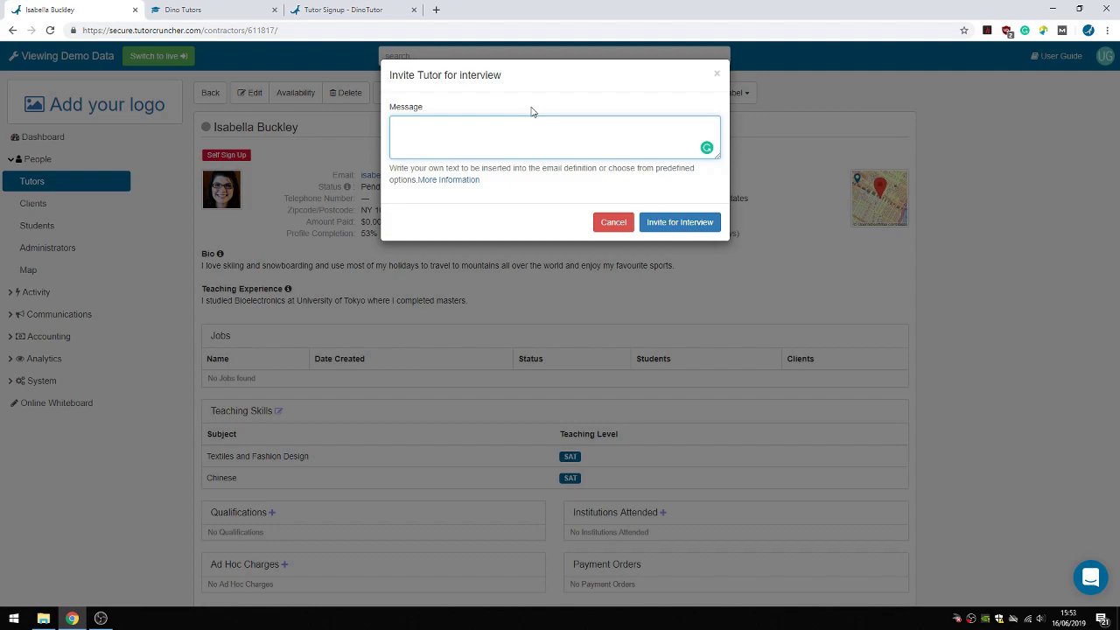
{"action": "type", "text": "are you available tomorrow locatione"}
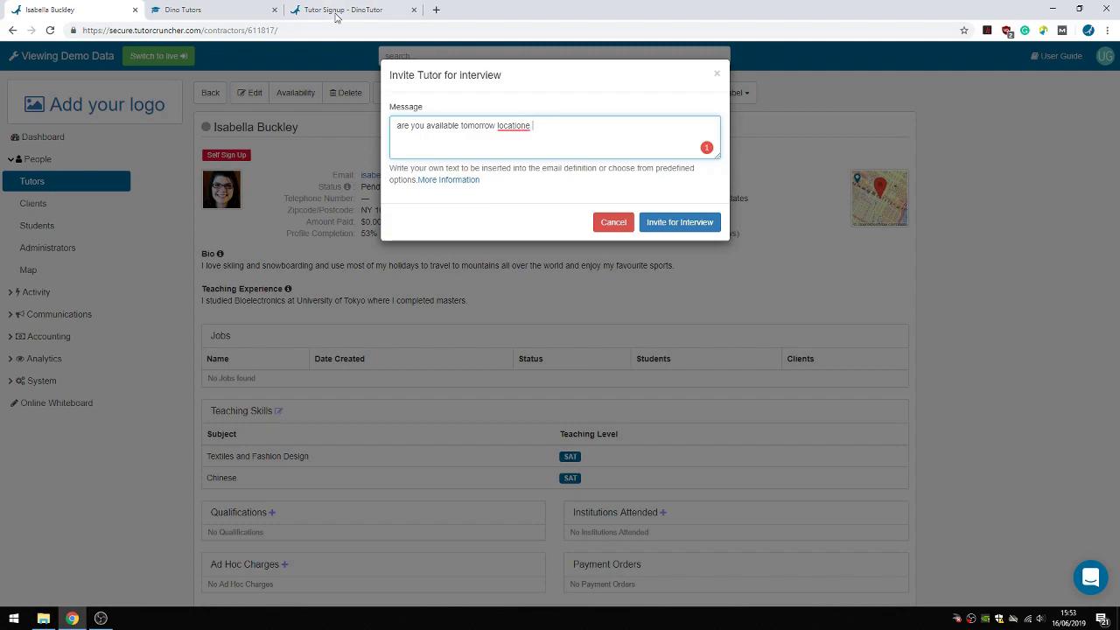
{"action": "left_click", "coordinate": [683, 224]}
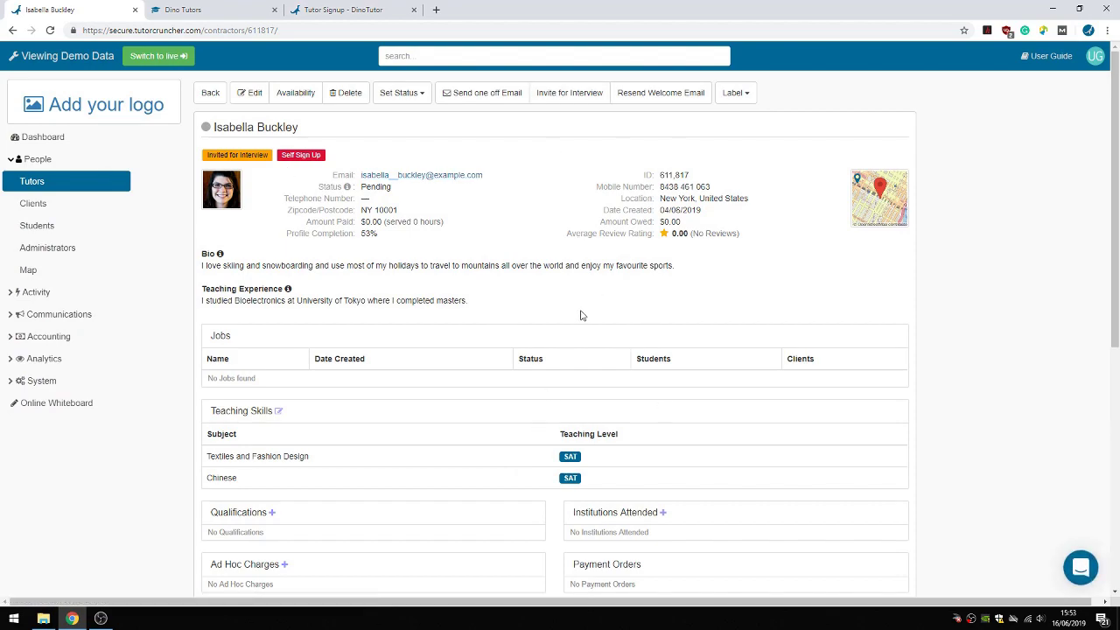
Open the Interview Invitation to Tutor email definition in Settings and highlight its {{{ message }}} placeholder
{"action": "left_click", "coordinate": [42, 383]}
{"action": "left_click", "coordinate": [44, 354]}
{"action": "scroll", "coordinate": [475, 335], "scroll_direction": "down", "scroll_amount": 6}
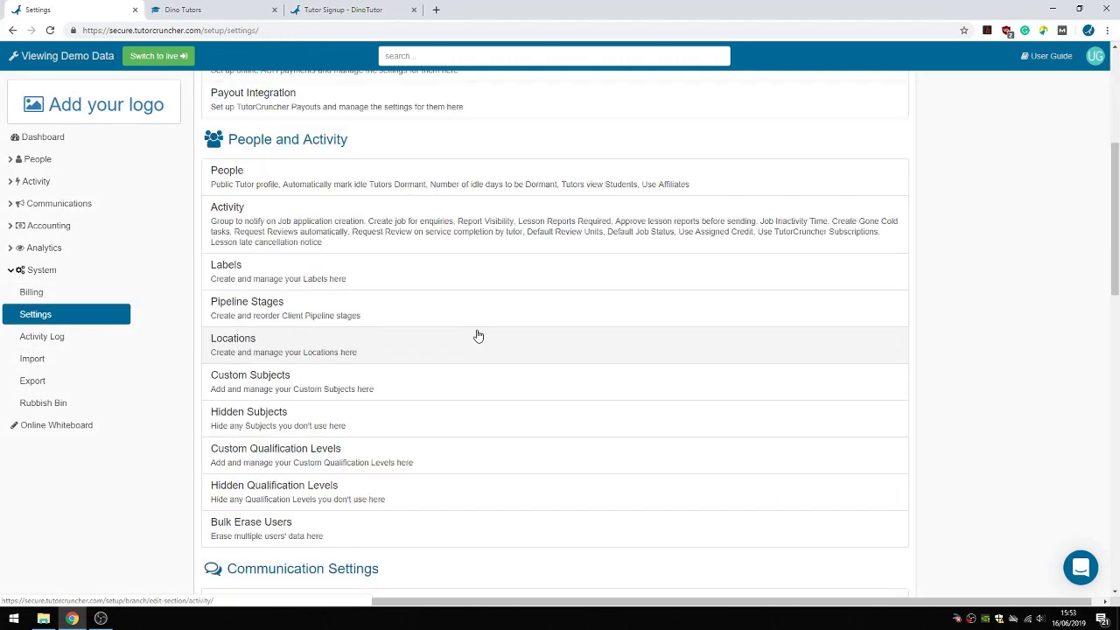
{"action": "scroll", "coordinate": [472, 335], "scroll_direction": "down", "scroll_amount": 2}
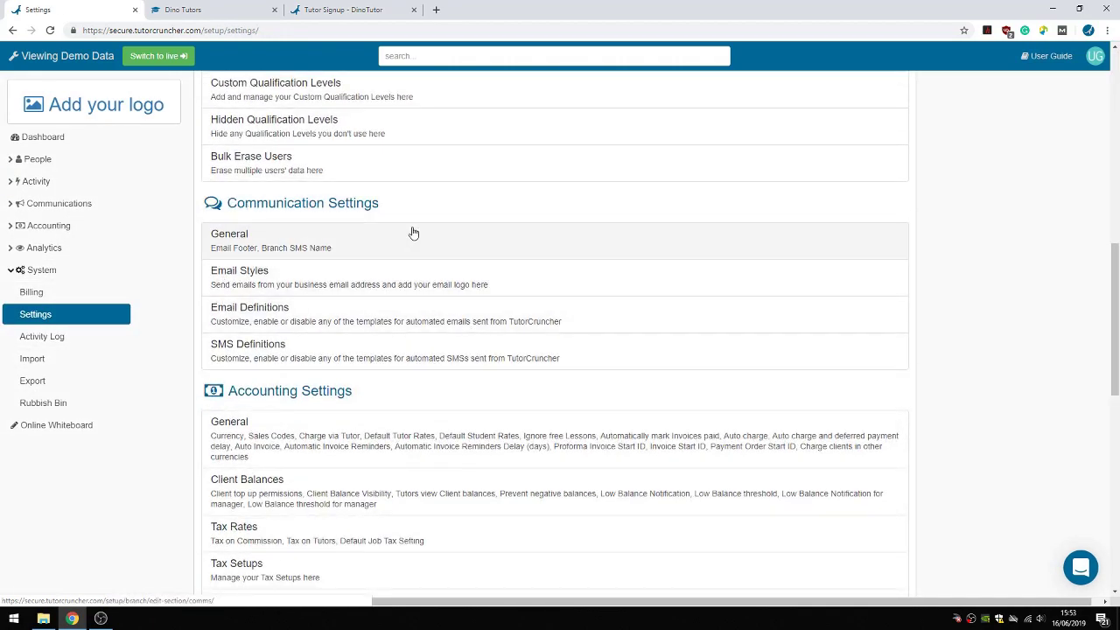
{"action": "left_click", "coordinate": [297, 318]}
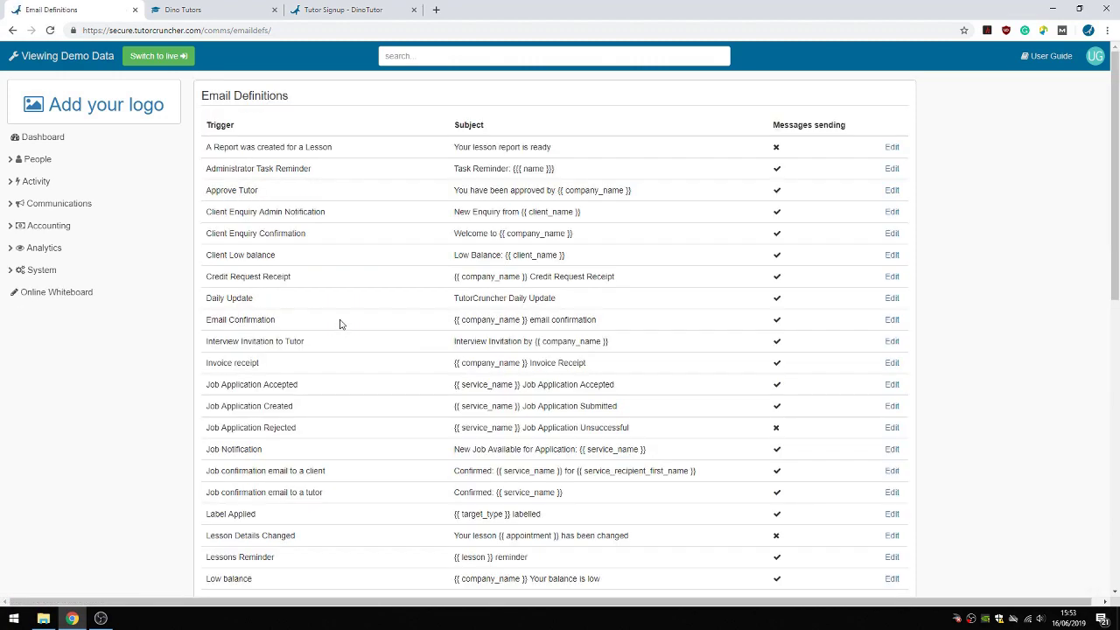
{"action": "scroll", "coordinate": [341, 315], "scroll_direction": "down", "scroll_amount": 1}
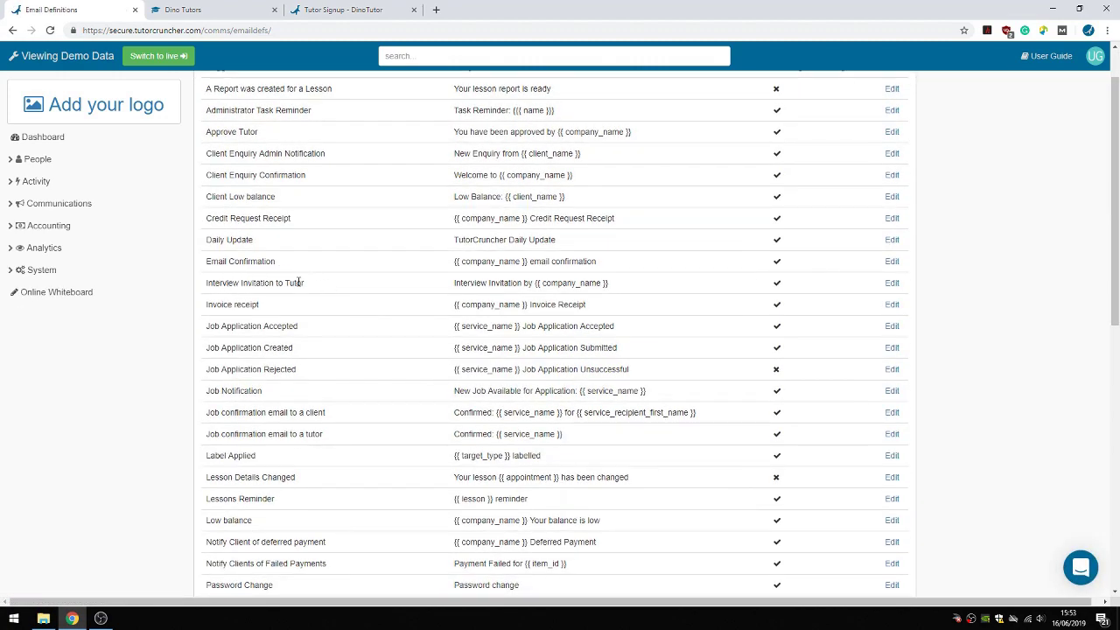
{"action": "left_click", "coordinate": [885, 282]}
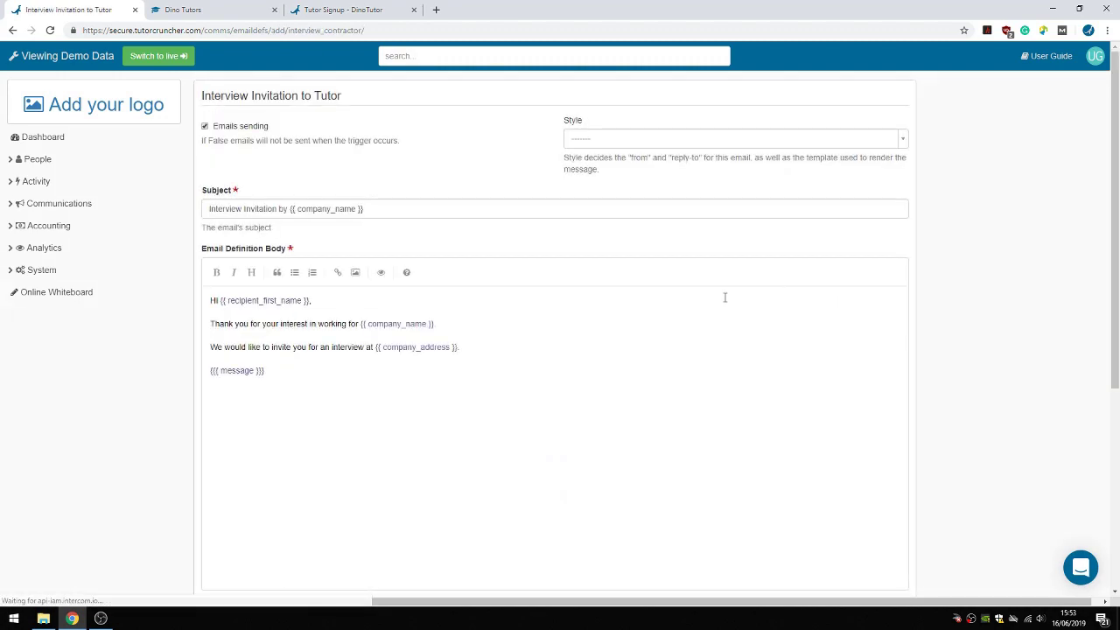
{"action": "scroll", "coordinate": [328, 278], "scroll_direction": "down", "scroll_amount": 1}
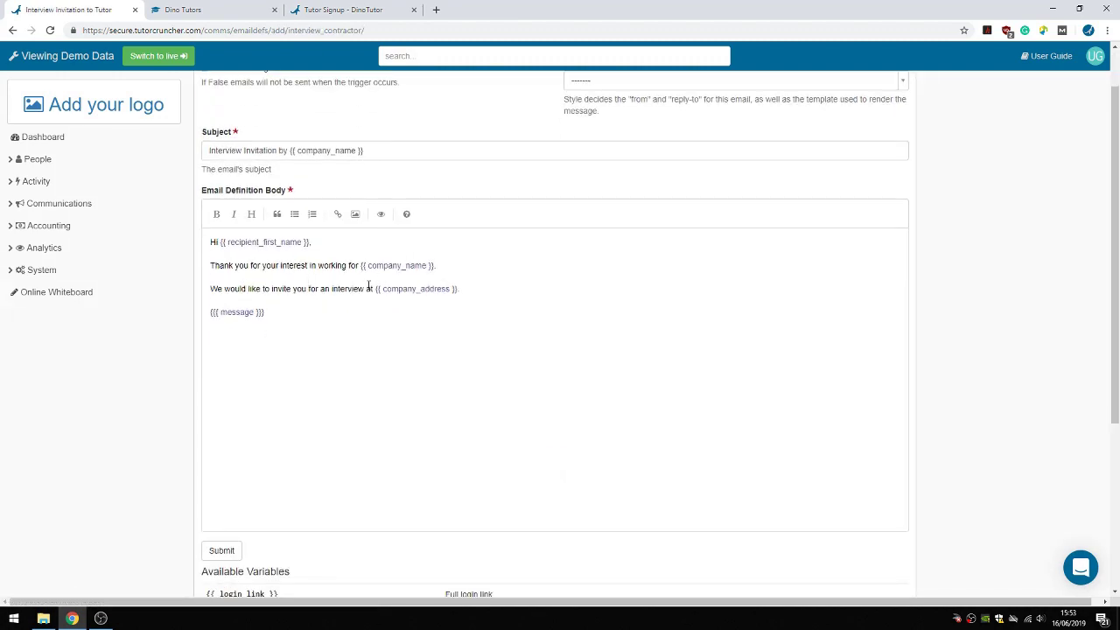
{"action": "left_click_drag", "start_coordinate": [262, 313], "coordinate": [209, 312]}
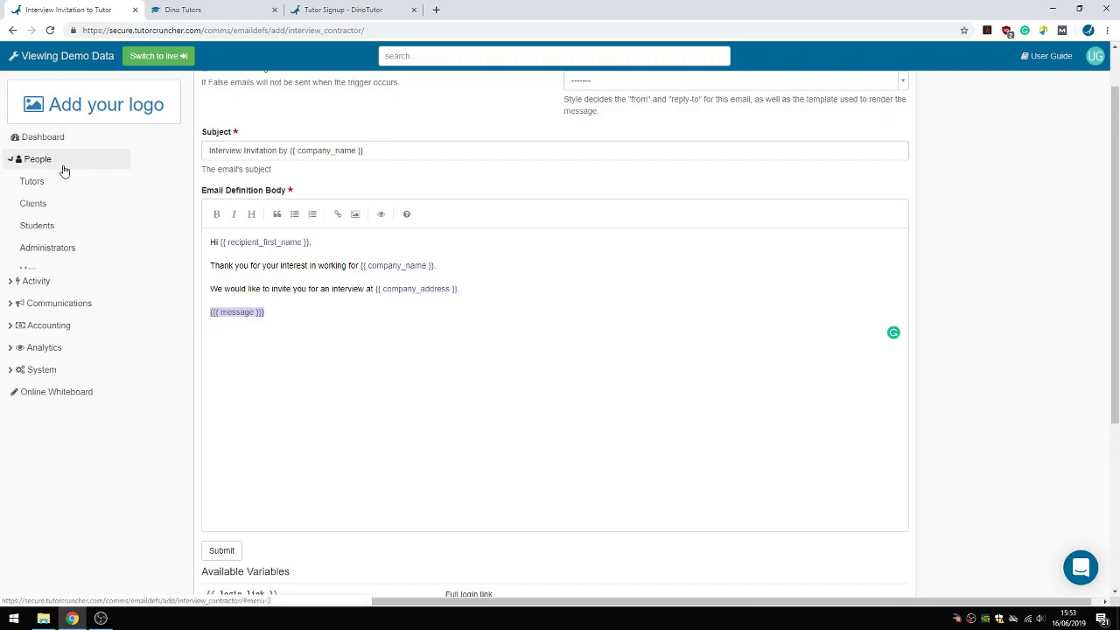
Reopen the invited tutor's profile from the Pending tutors list, opening then cancelling a one-off email
{"action": "left_click", "coordinate": [62, 182]}
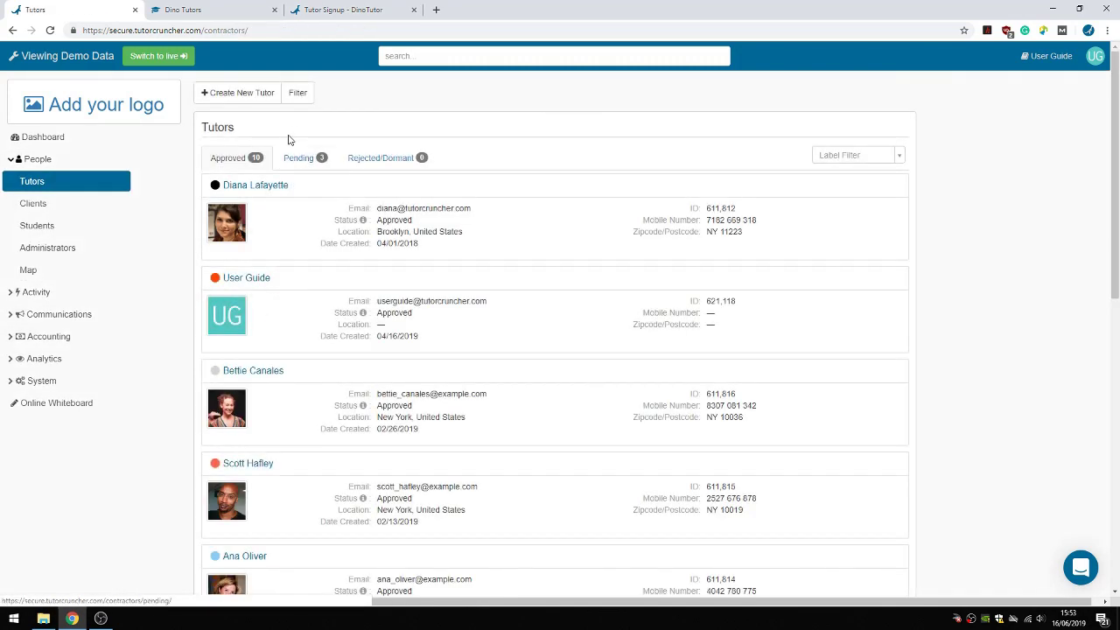
{"action": "left_click", "coordinate": [299, 159]}
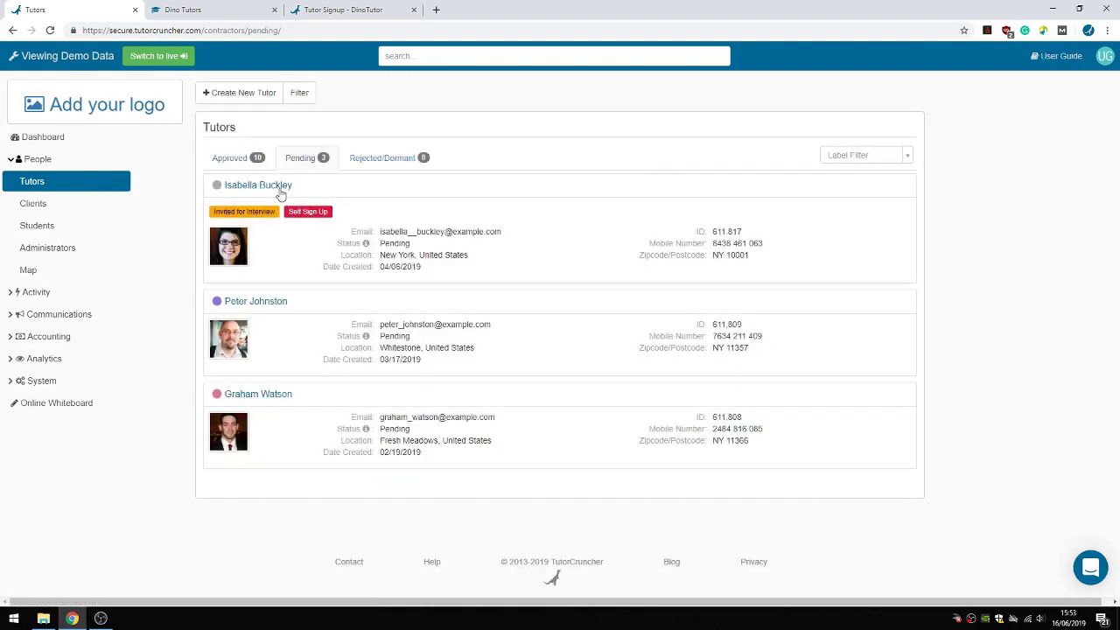
{"action": "left_click", "coordinate": [280, 193]}
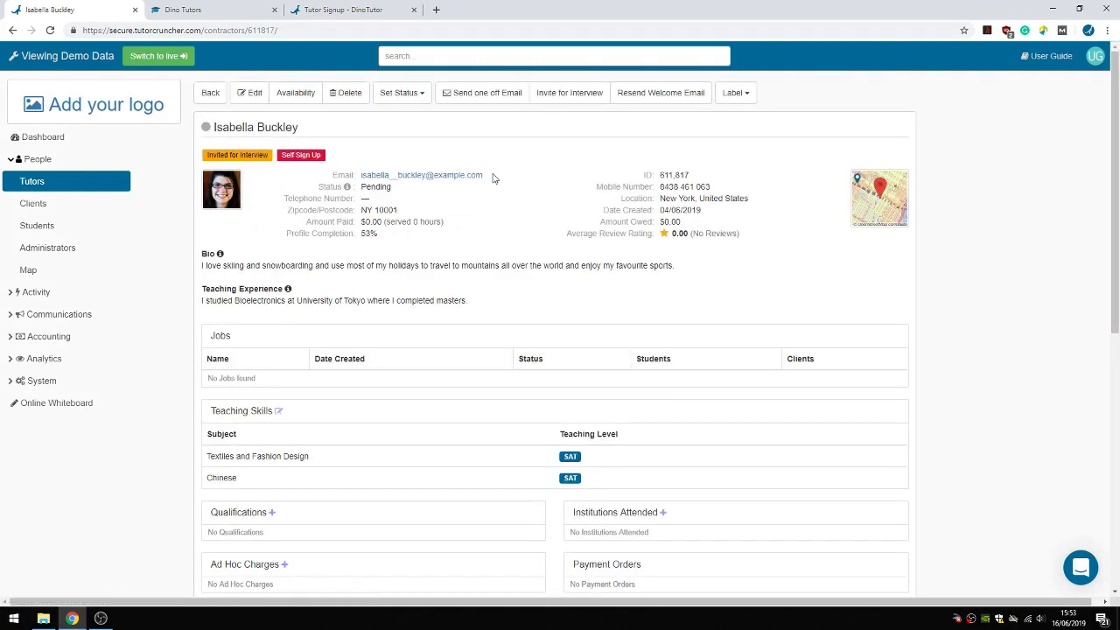
{"action": "left_click", "coordinate": [479, 98]}
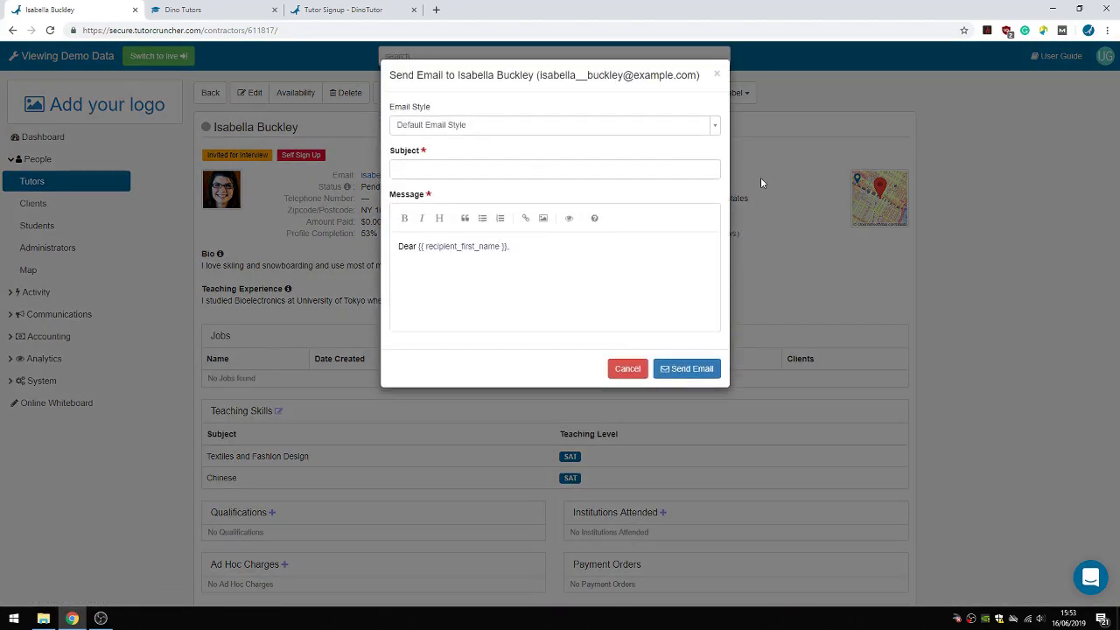
{"action": "left_click", "coordinate": [717, 75]}
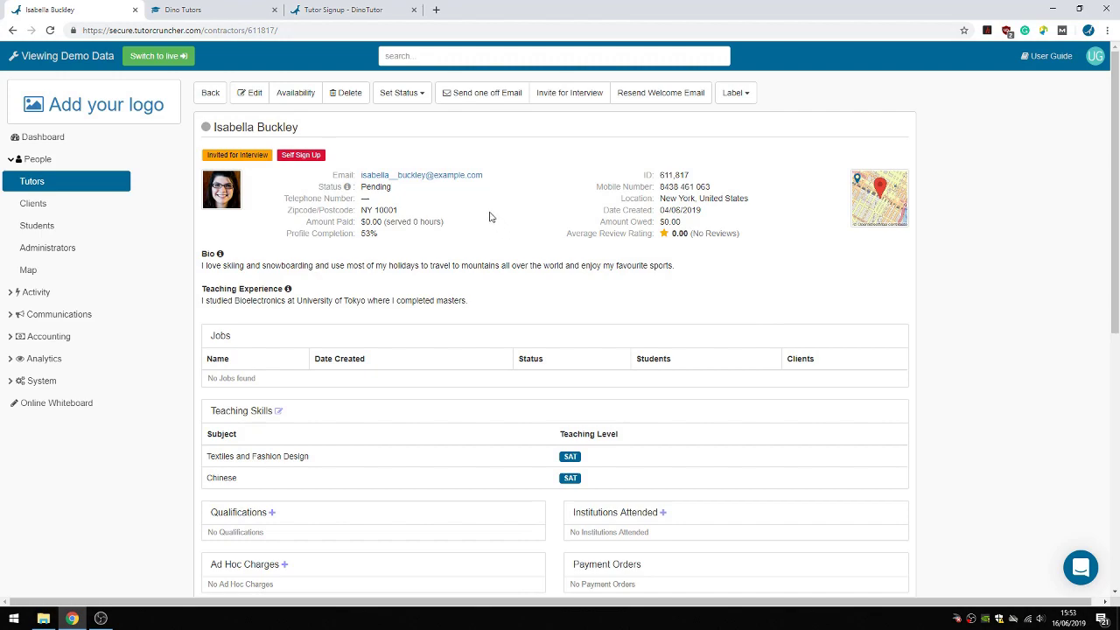
Set the tutor's status to Approved and confirm she tops the Approved tutors list of 11
{"action": "left_click", "coordinate": [418, 95]}
{"action": "left_click", "coordinate": [389, 130]}
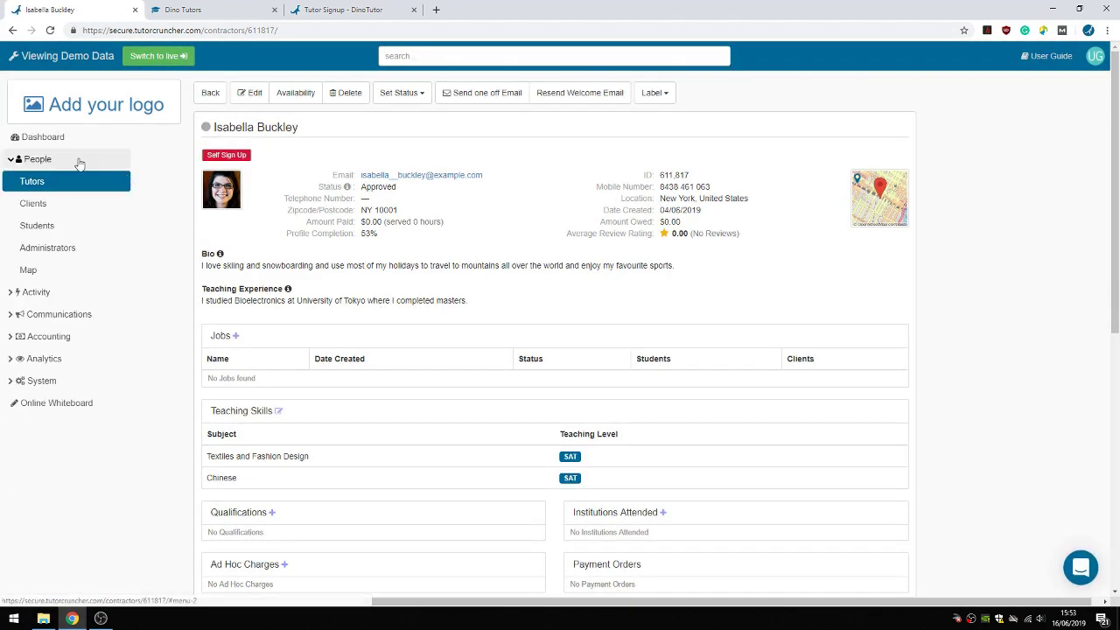
{"action": "left_click", "coordinate": [56, 180]}
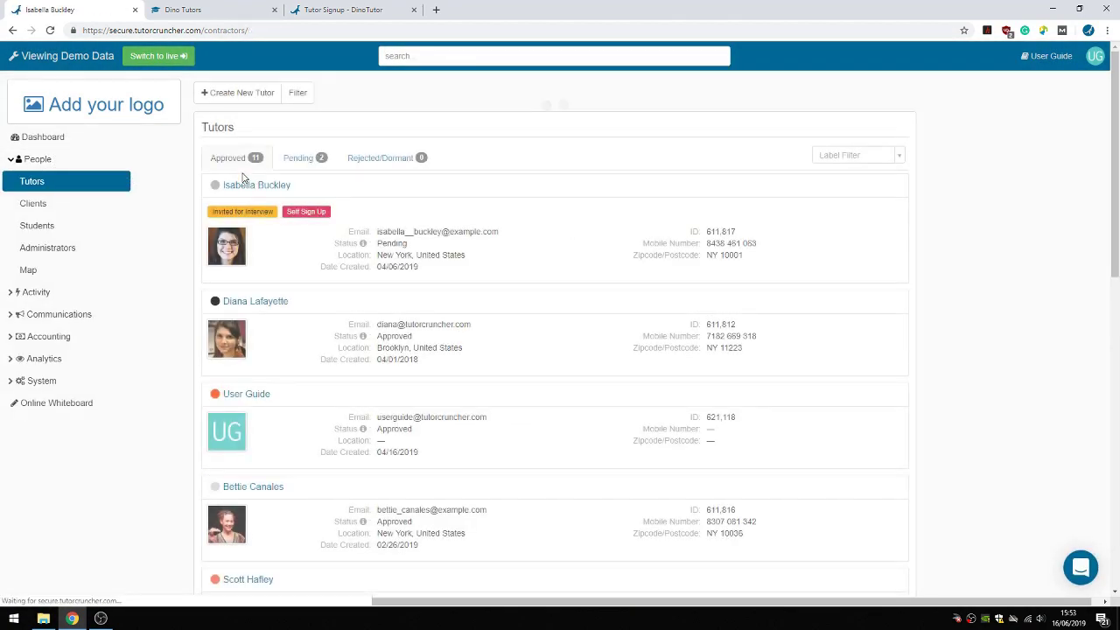
{"action": "scroll", "coordinate": [236, 219], "scroll_direction": "down", "scroll_amount": 2}
{"action": "scroll", "coordinate": [242, 252], "scroll_direction": "up", "scroll_amount": 1}
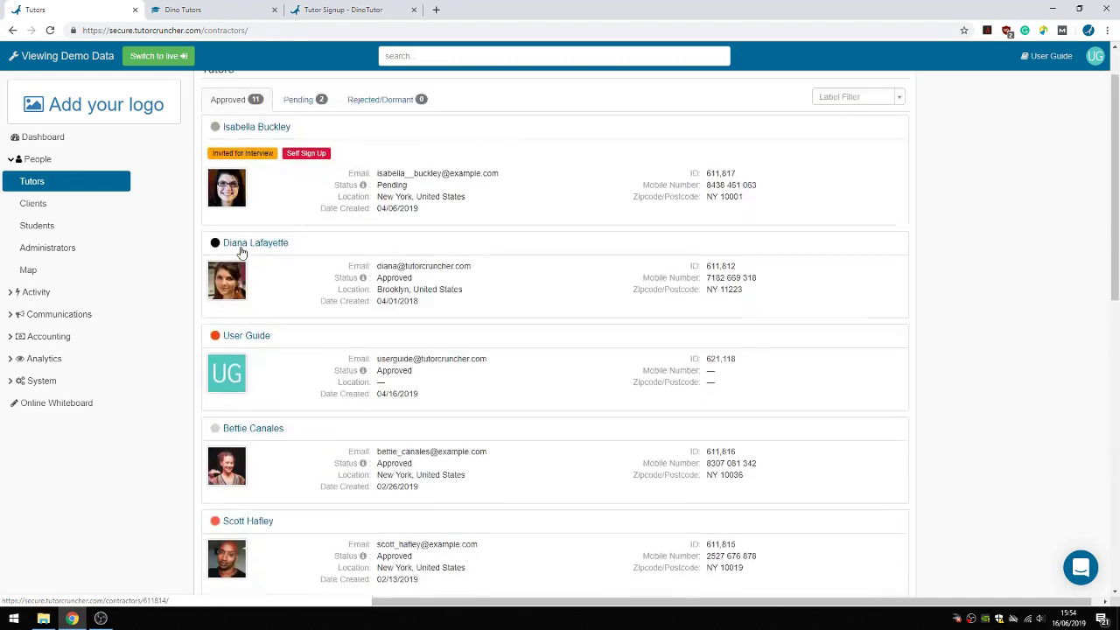